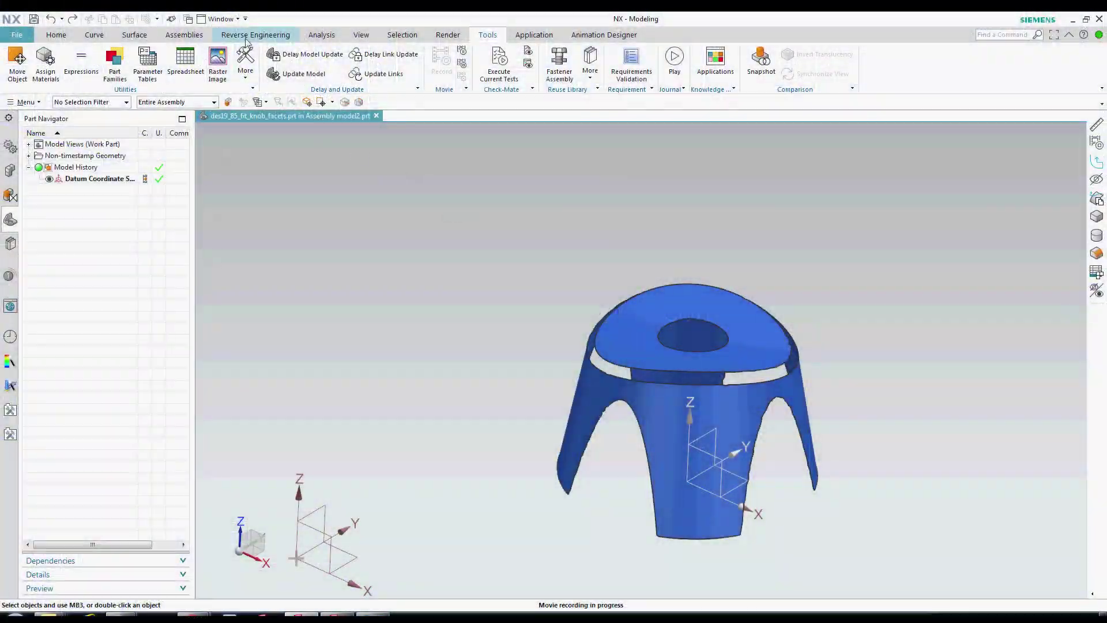
Step: Open the Fit Surface tool from the Reverse Engineering tab's Surface group
left_click(247, 37)
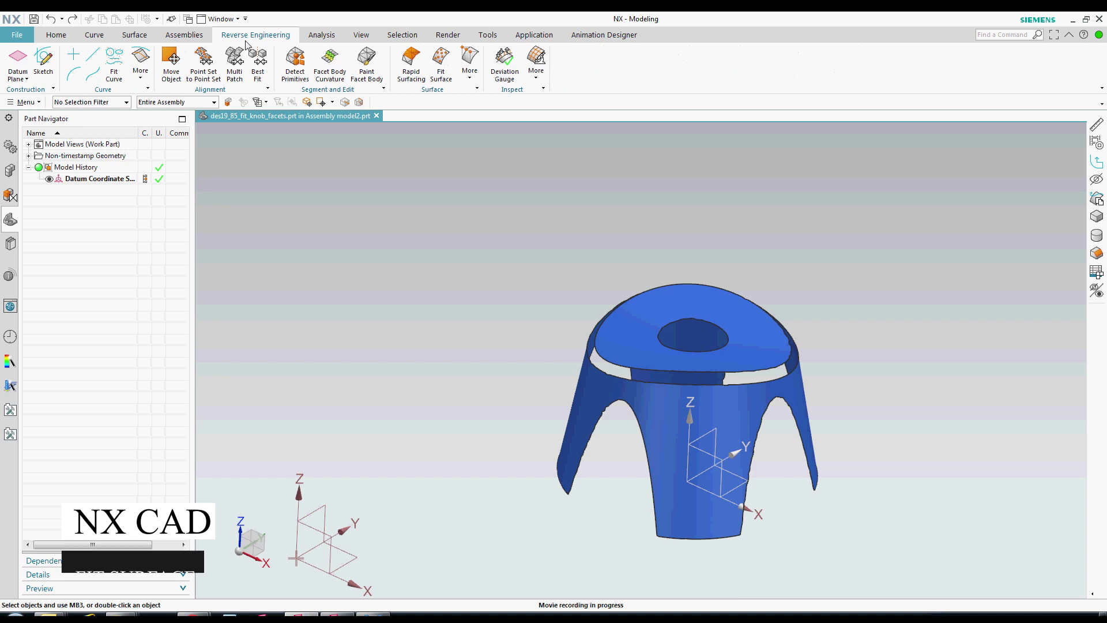
left_click(440, 70)
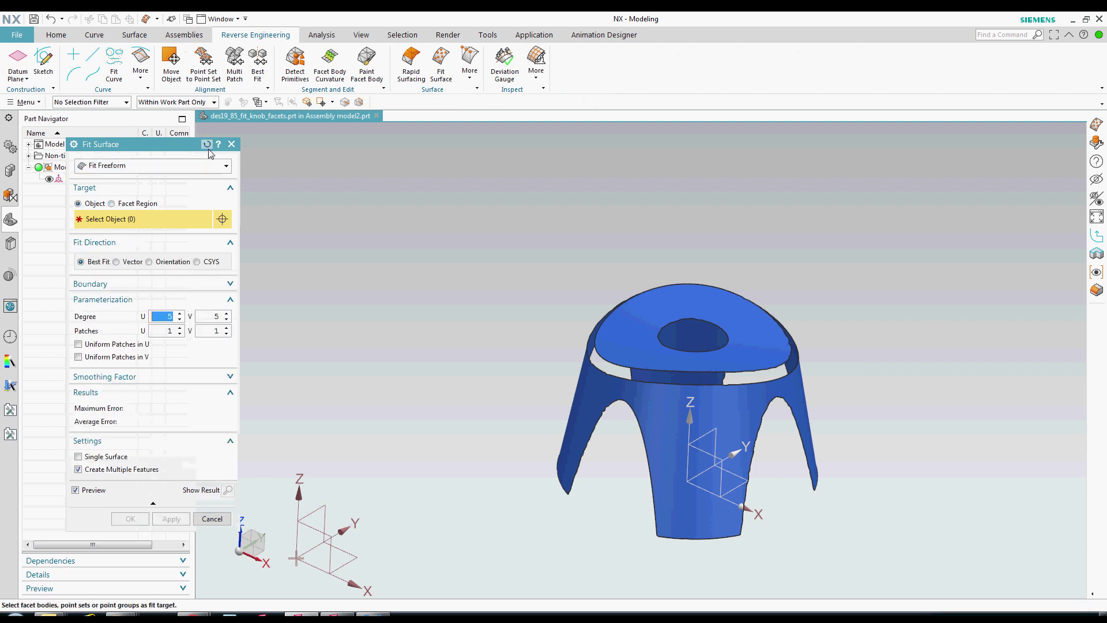
Step: Configure Fit Freeform to target a Facet Region selected by Primitive Facets
left_click(164, 170)
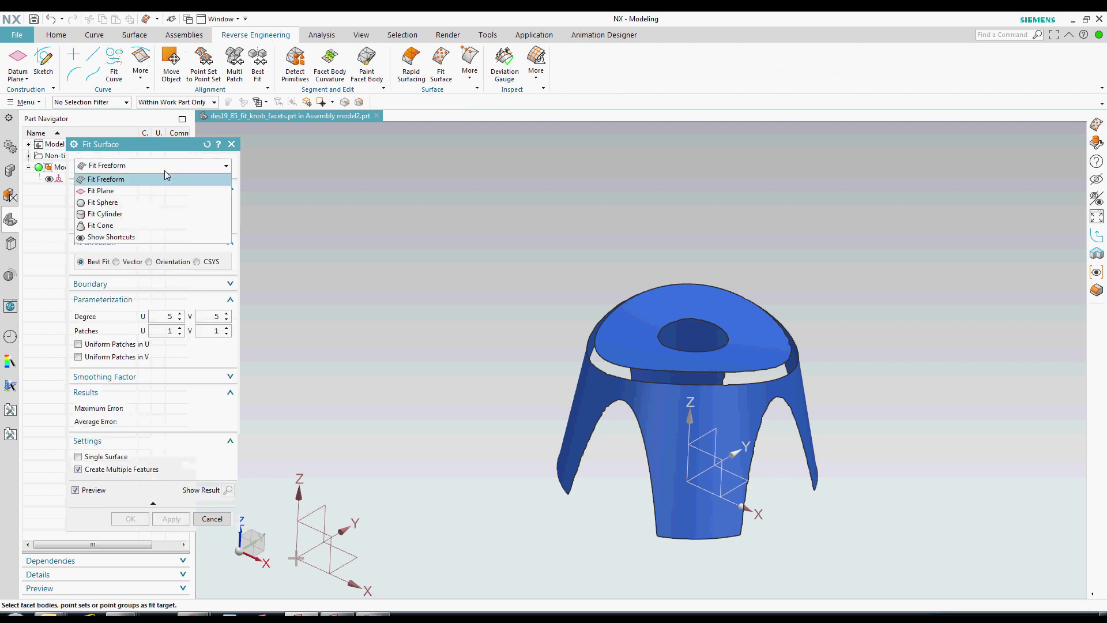
left_click(165, 173)
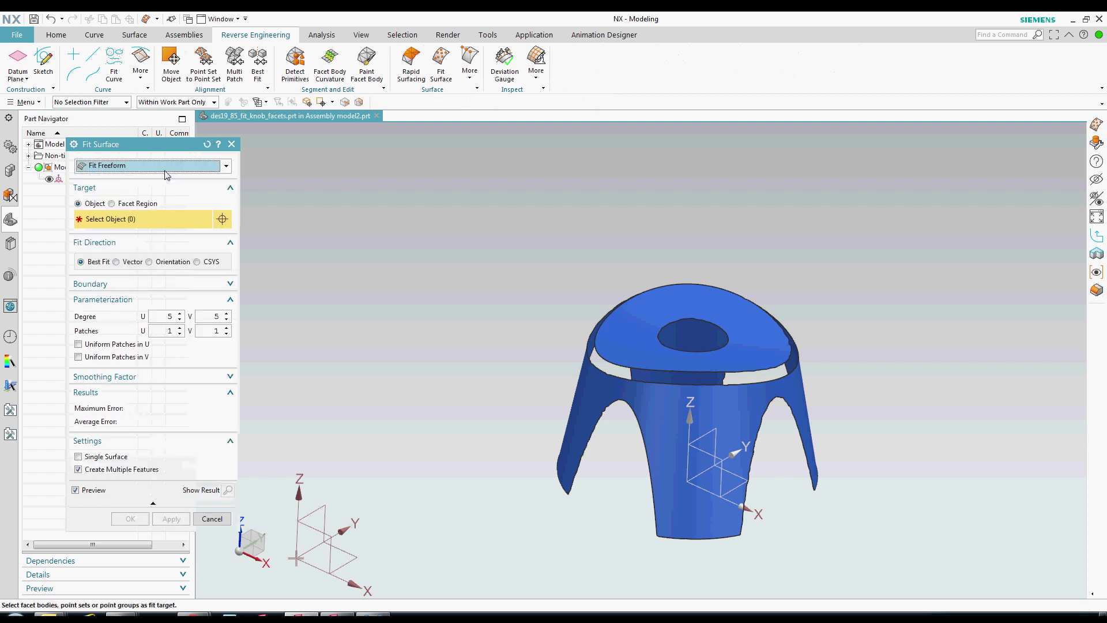
left_click(128, 204)
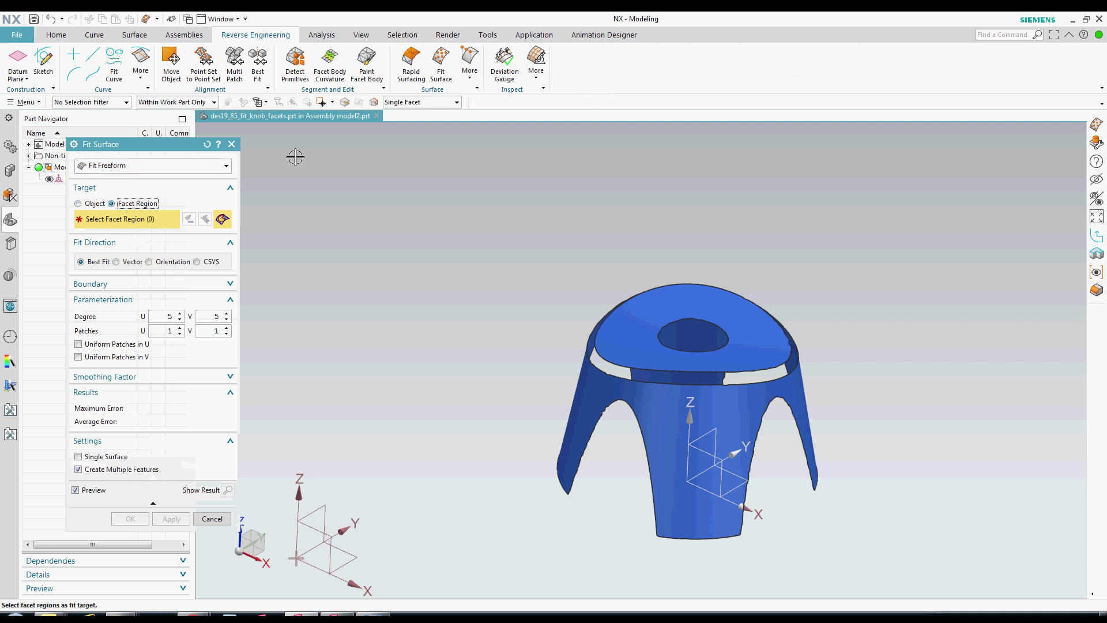
left_click(406, 103)
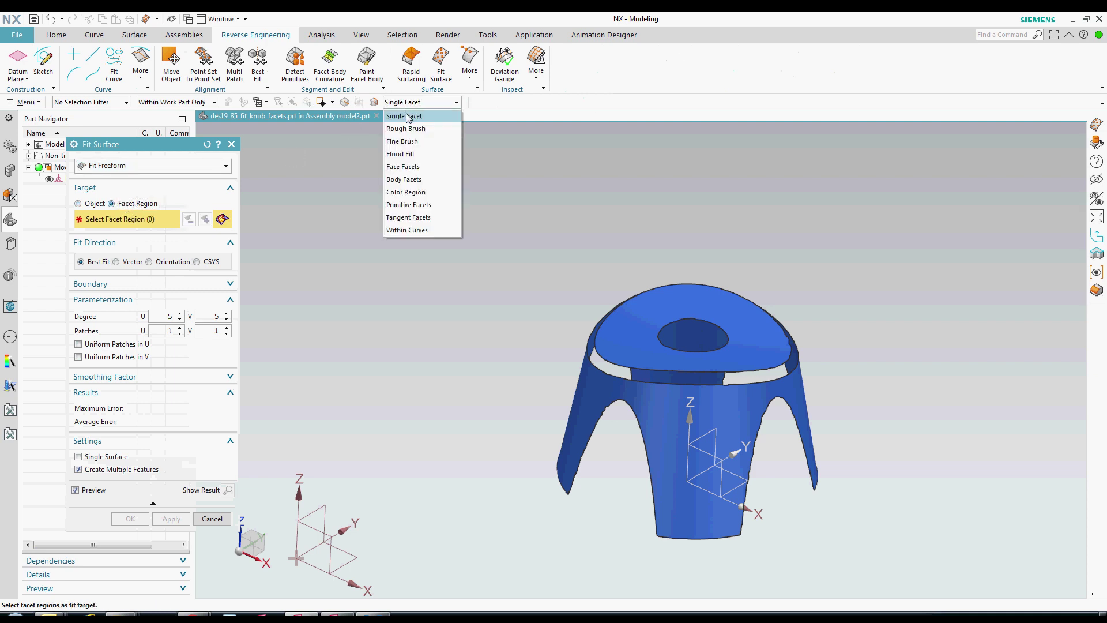
left_click(406, 205)
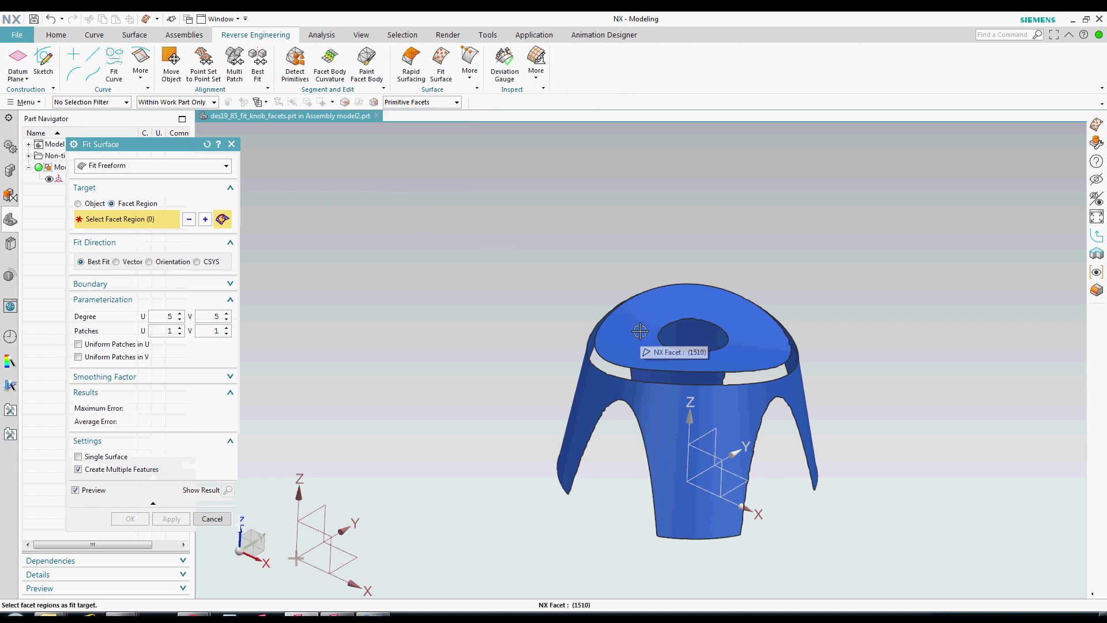
Step: Fit a freeform surface to the 2853-facet top cap region after checking the preview
left_click(640, 331)
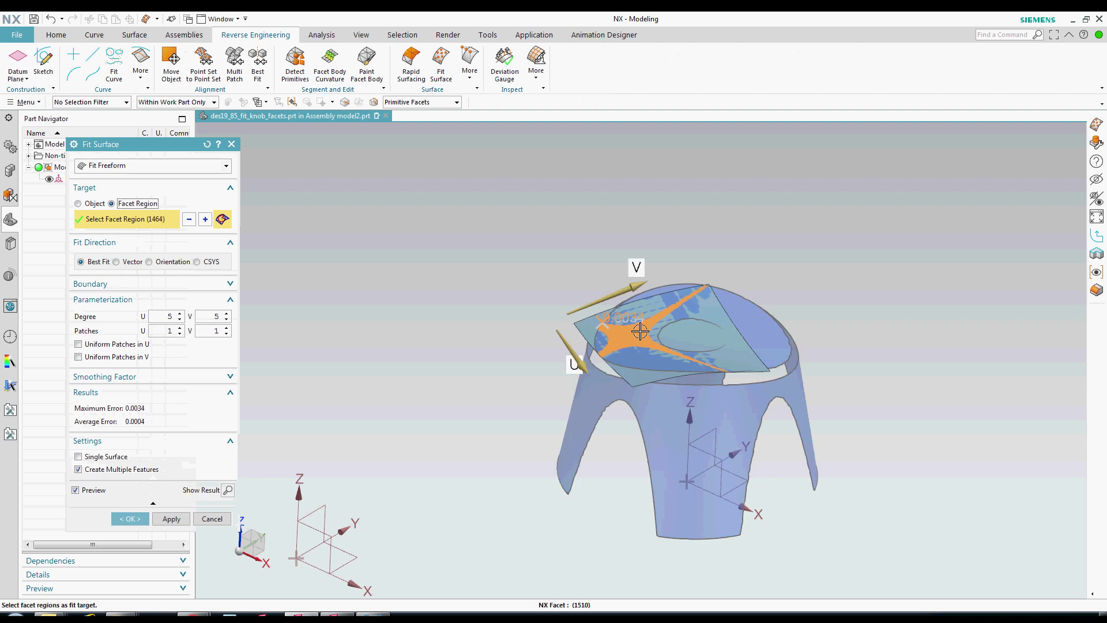
left_click(761, 327)
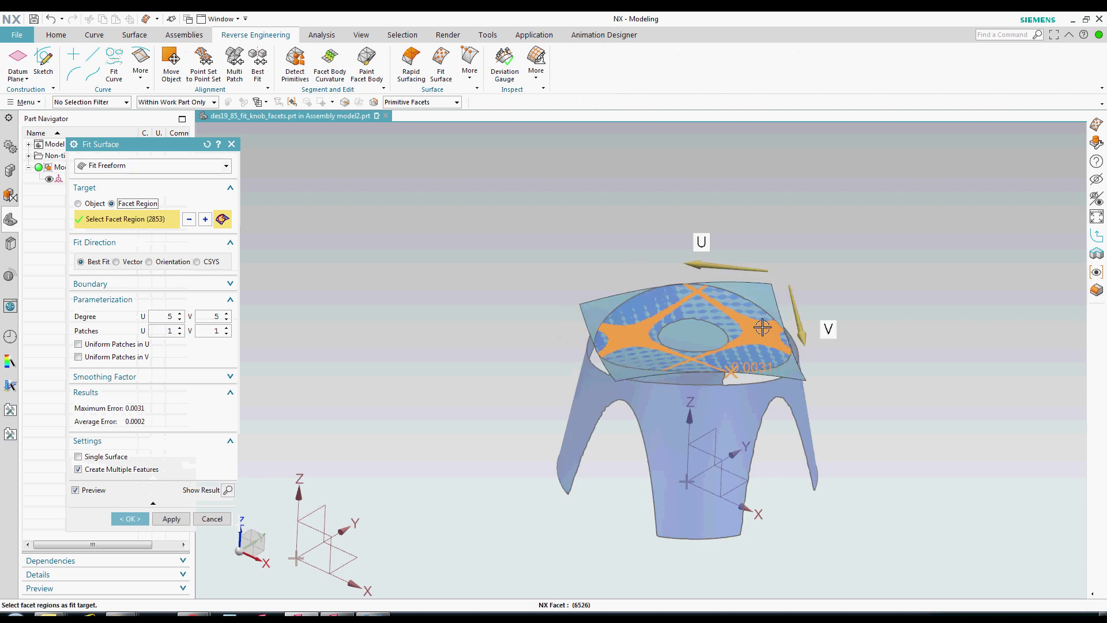
middle_click_drag(750, 339, 750, 361)
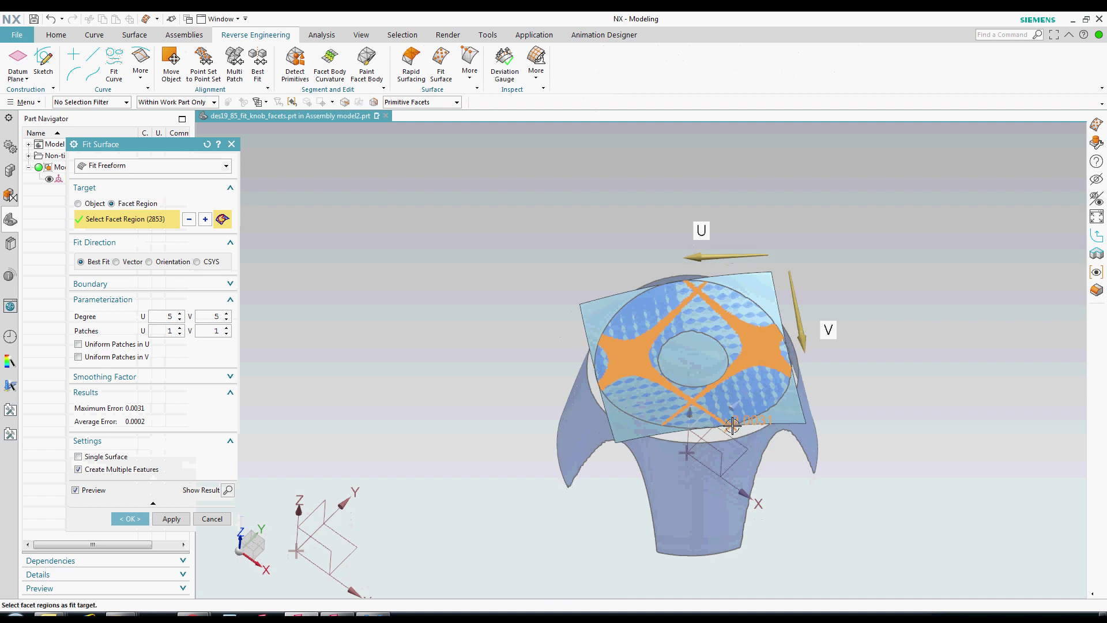
mouse_move(644, 381)
middle_mouse_down()
mouse_move(650, 331)
mouse_move(634, 352)
middle_mouse_up()
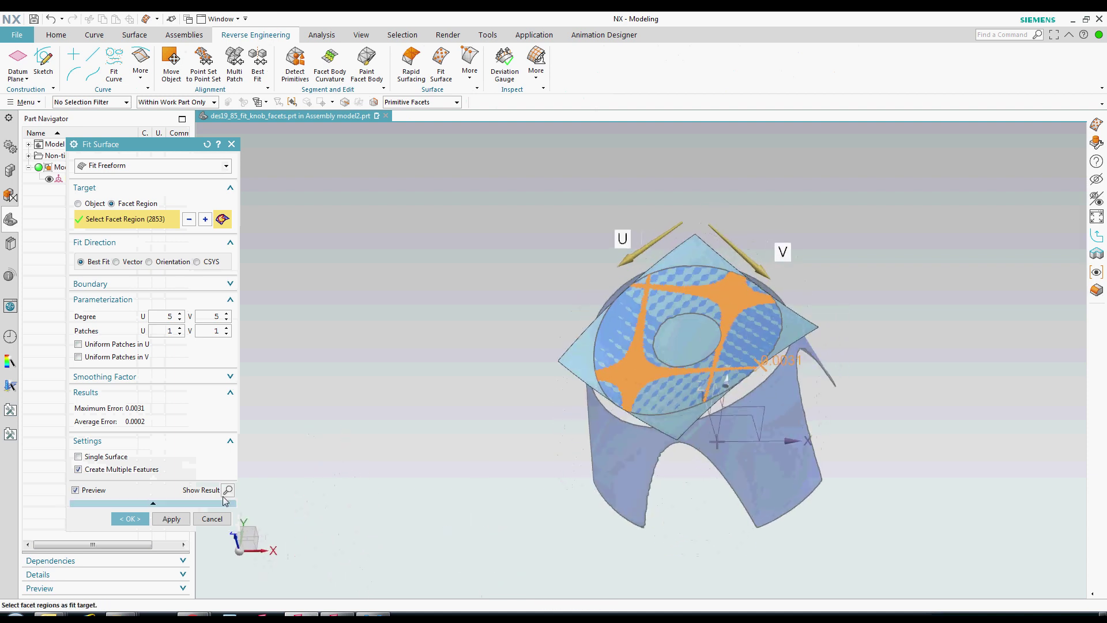
left_click(131, 518)
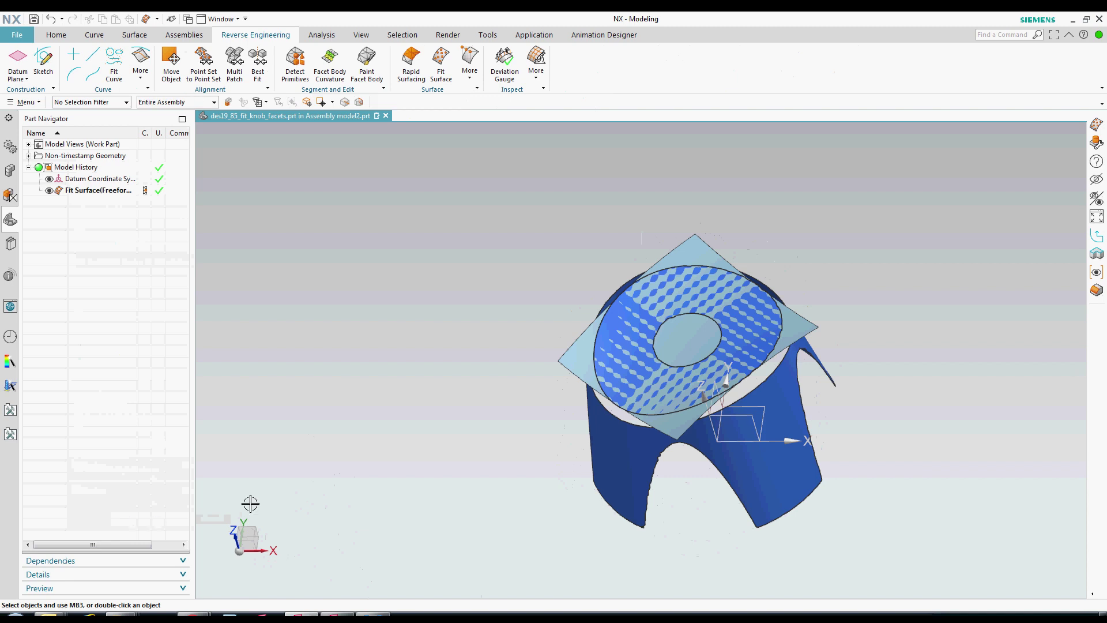
Step: Orbit to an upright front view, reopen Fit Surface and expand its fit-type list
middle_click_drag(668, 365, 637, 455)
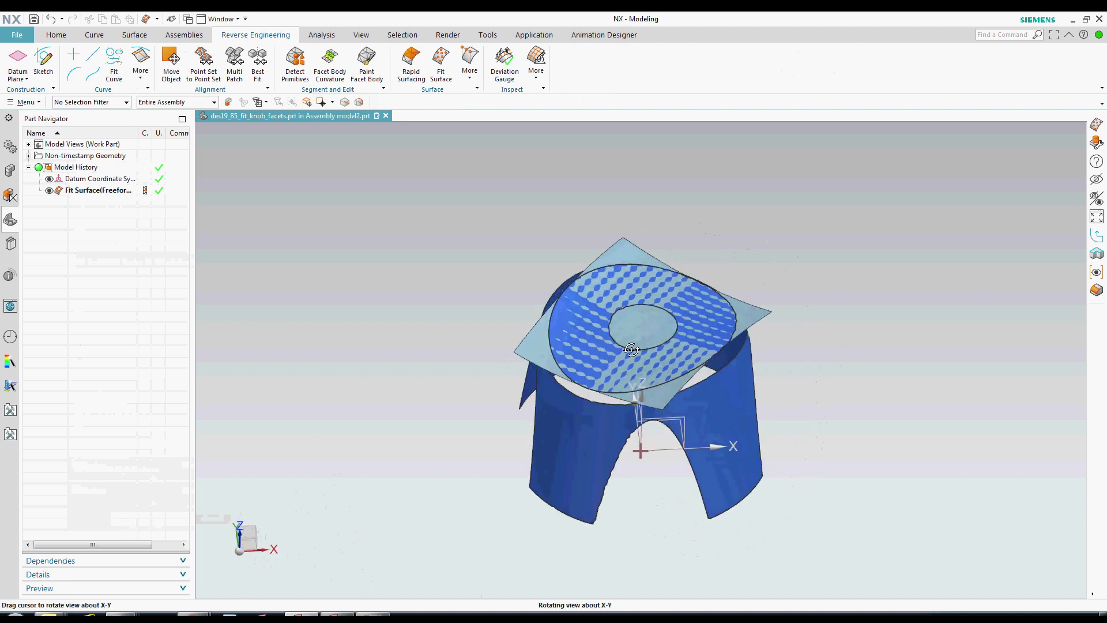
left_click(441, 61)
left_click(184, 167)
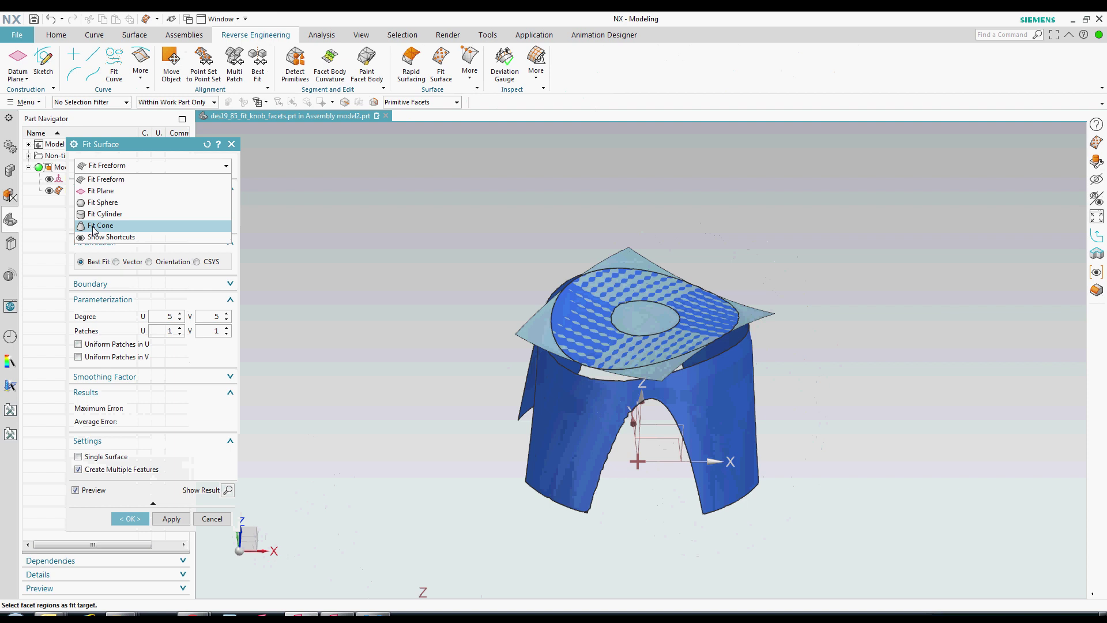
Step: Fit a closed cone with half angle 10 to the 27242-facet side region
left_click(142, 227)
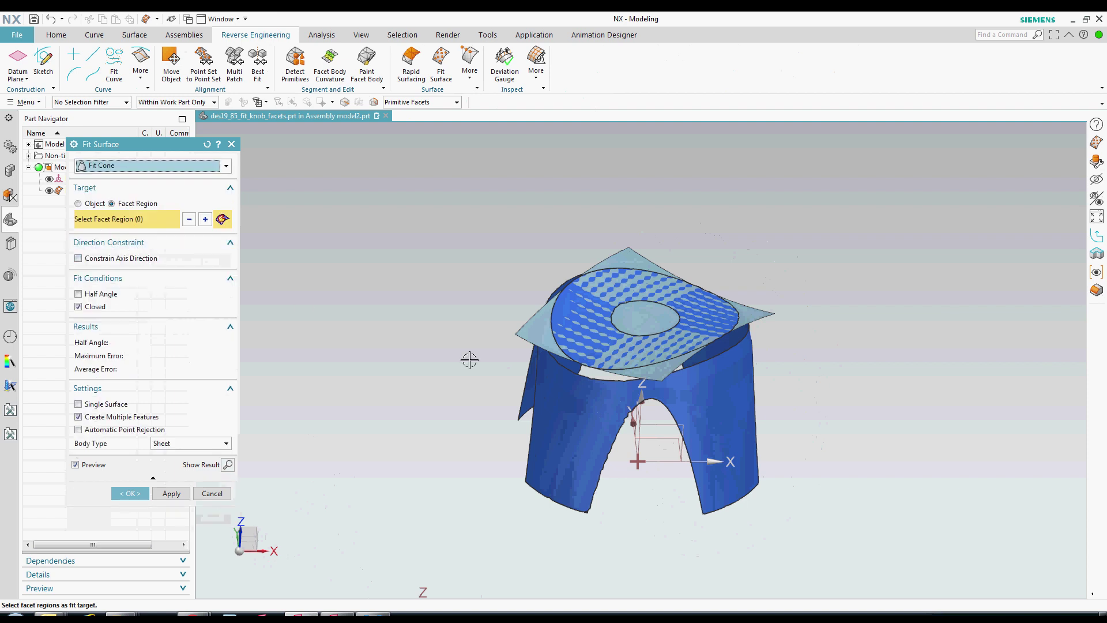
left_click(579, 415)
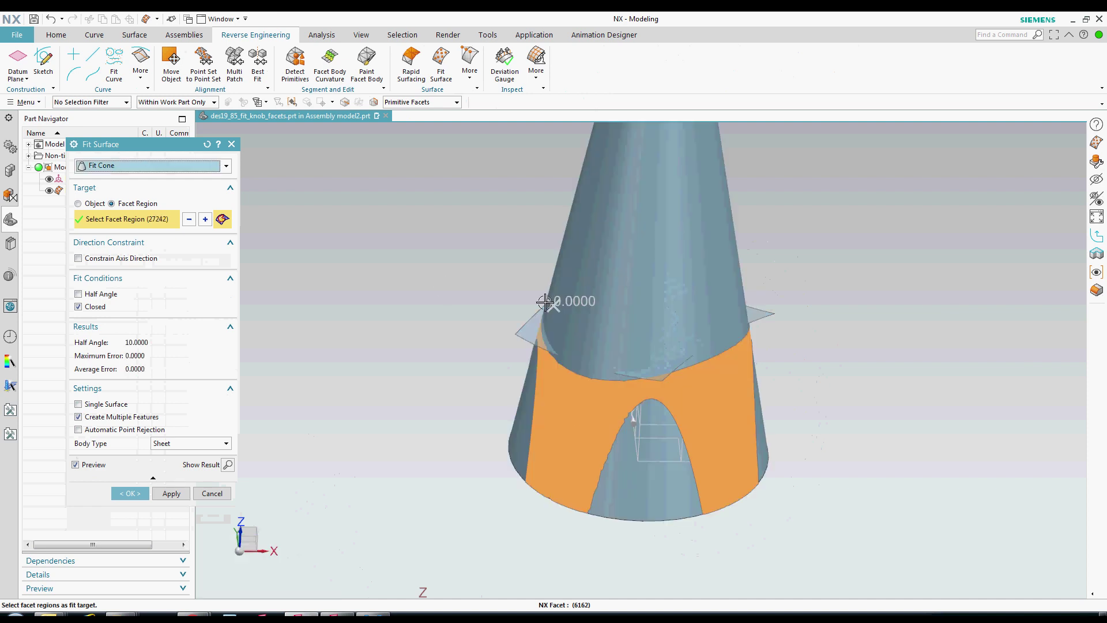
mouse_move(572, 272)
middle_mouse_down()
mouse_move(553, 337)
mouse_move(581, 284)
middle_mouse_up()
middle_click(578, 287)
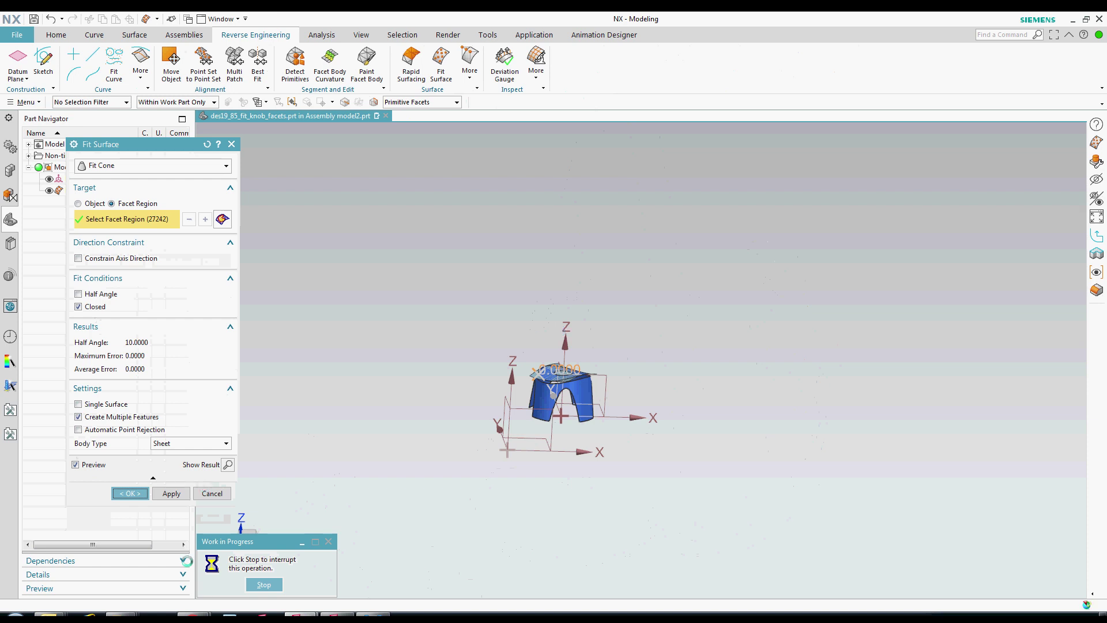
Step: Stop the running cone fit and uncheck Closed so it fits only the side facets
left_click(263, 584)
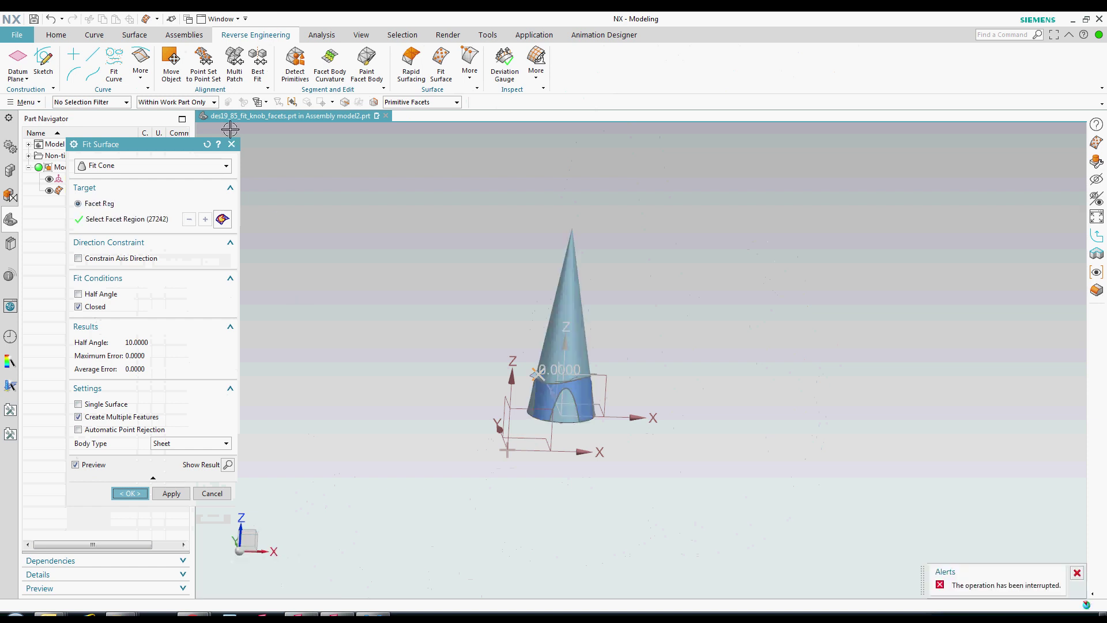
scroll(554, 426, "down", 2)
scroll(555, 426, "down", 3)
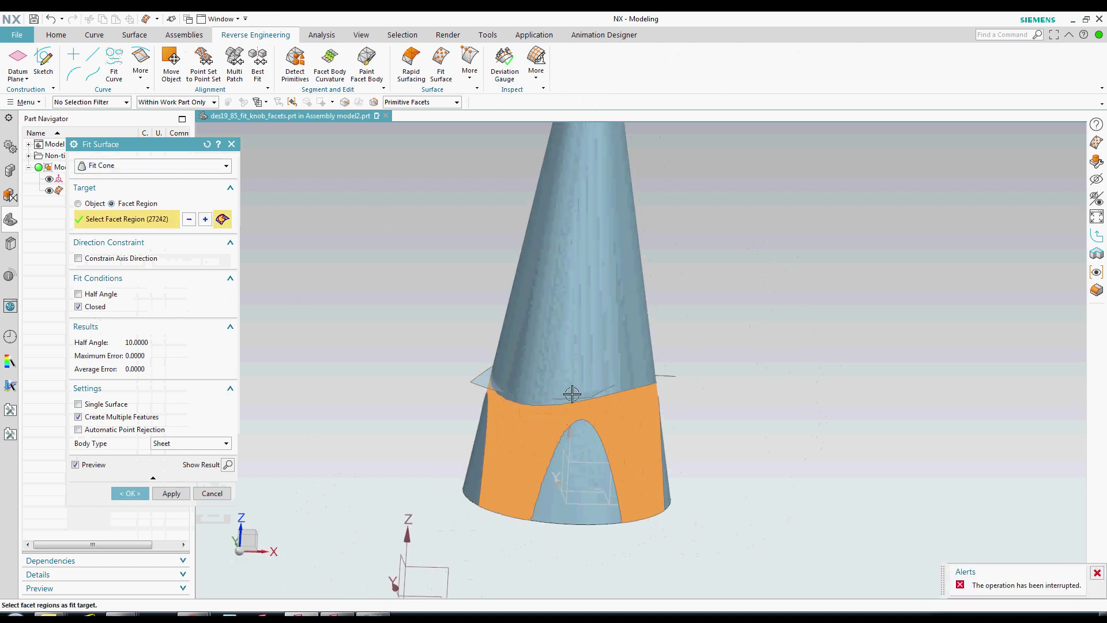
left_click(92, 308)
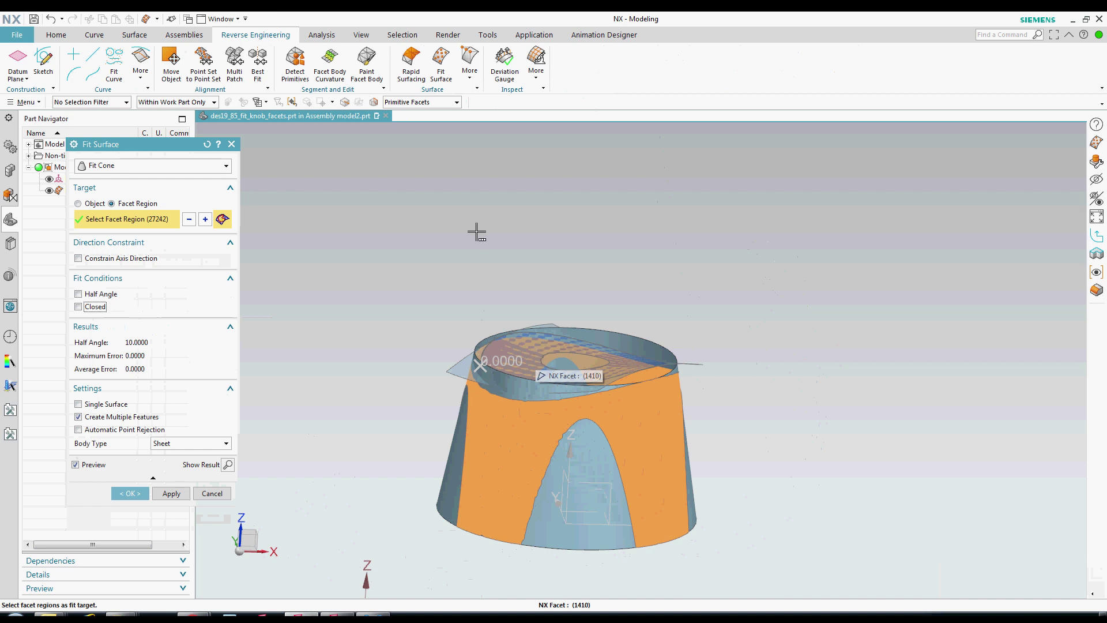
mouse_move(461, 261)
middle_mouse_down()
mouse_move(466, 296)
mouse_move(484, 264)
mouse_move(271, 413)
middle_mouse_up()
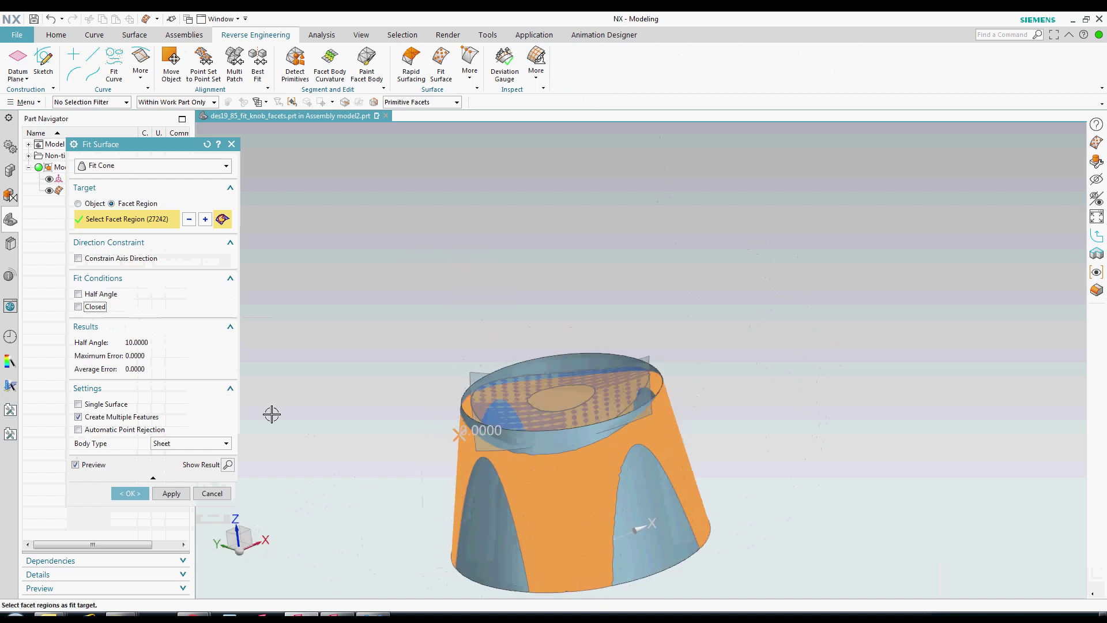
left_click(227, 465)
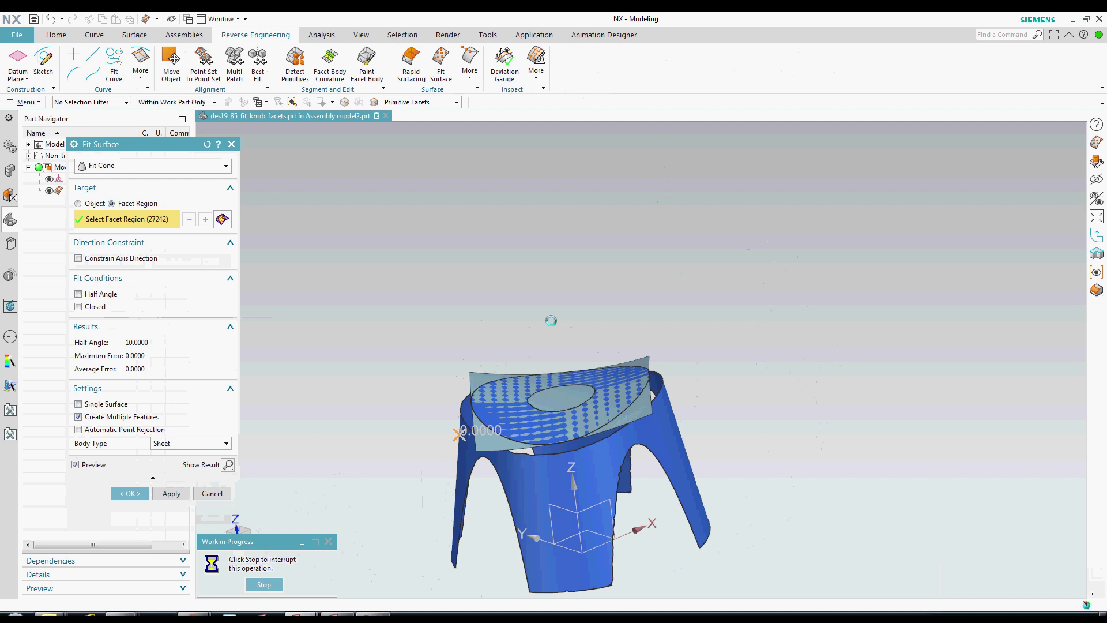
mouse_move(561, 296)
middle_mouse_down()
mouse_move(766, 289)
mouse_move(763, 329)
mouse_move(684, 334)
mouse_move(734, 336)
mouse_move(755, 311)
middle_mouse_up()
mouse_move(659, 391)
middle_mouse_down()
mouse_move(633, 346)
mouse_move(592, 355)
middle_mouse_up()
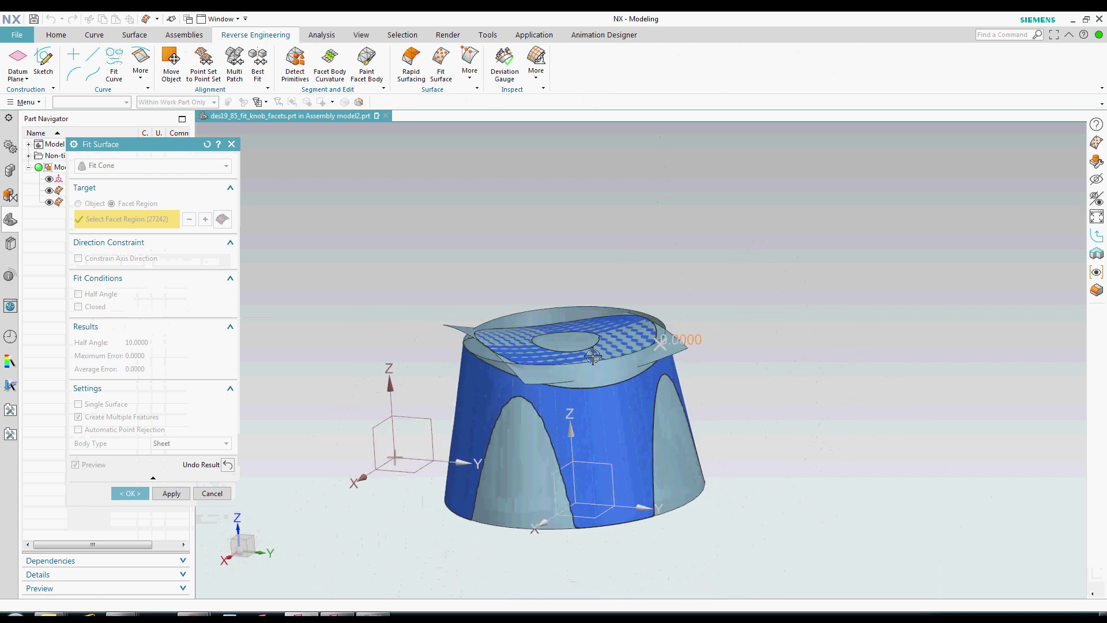
left_click(226, 465)
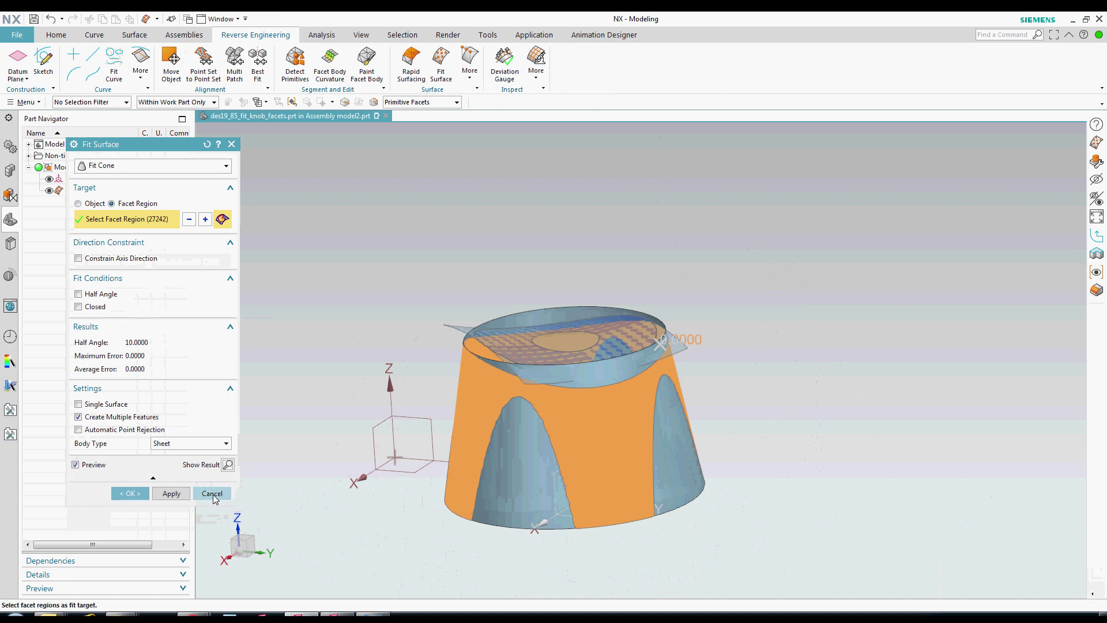
Step: Cancel the cone fit and restart a Fit Freeform, showing the facet selection methods
left_click(212, 494)
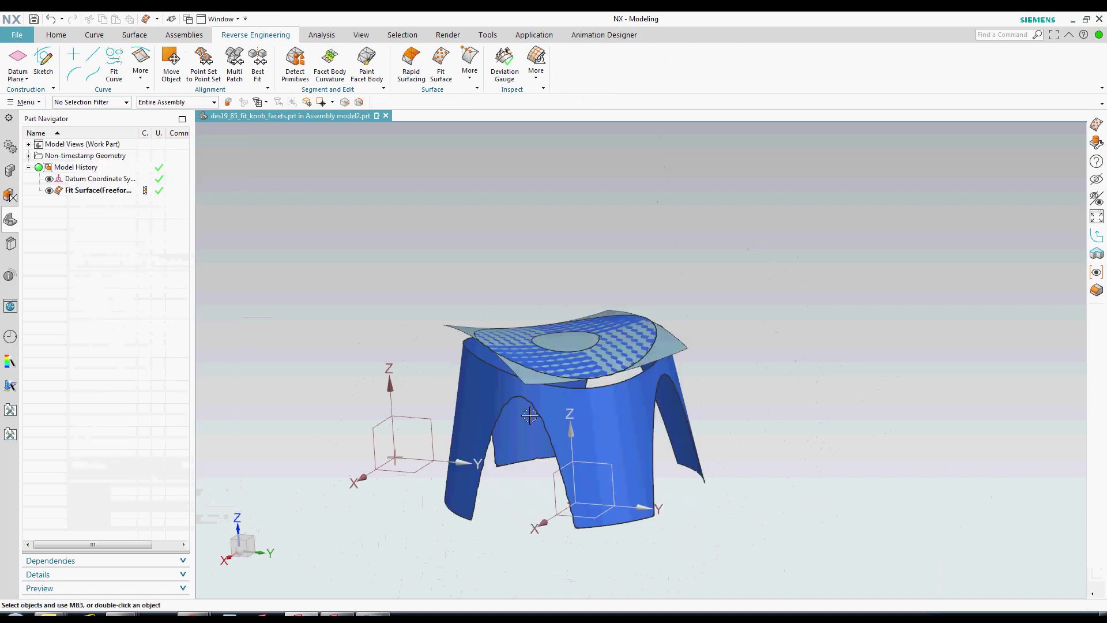
left_click(443, 63)
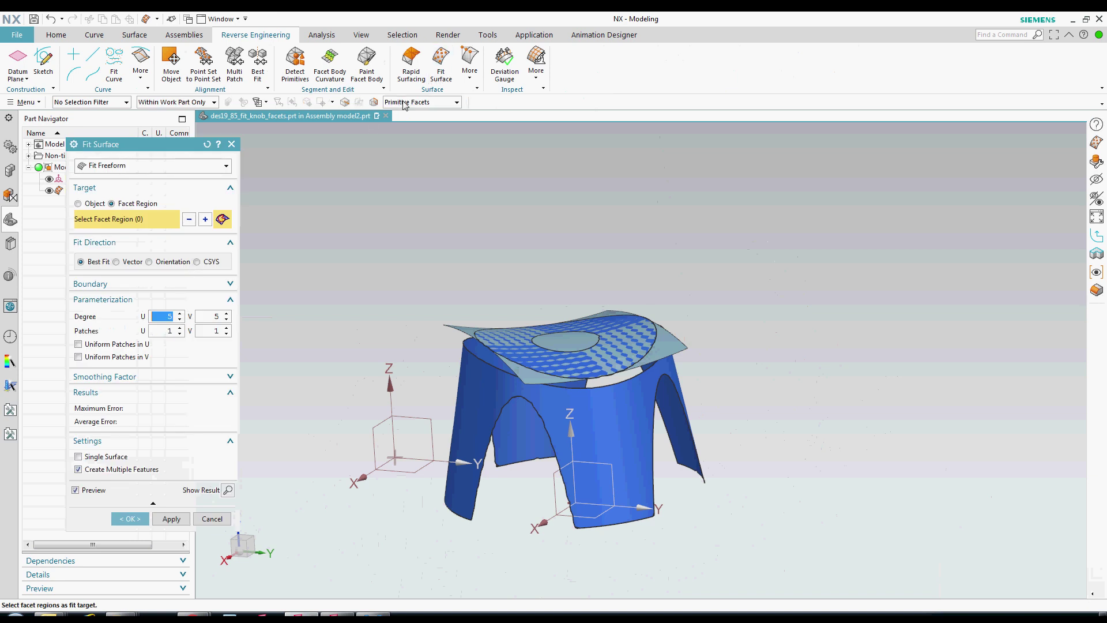
left_click(403, 102)
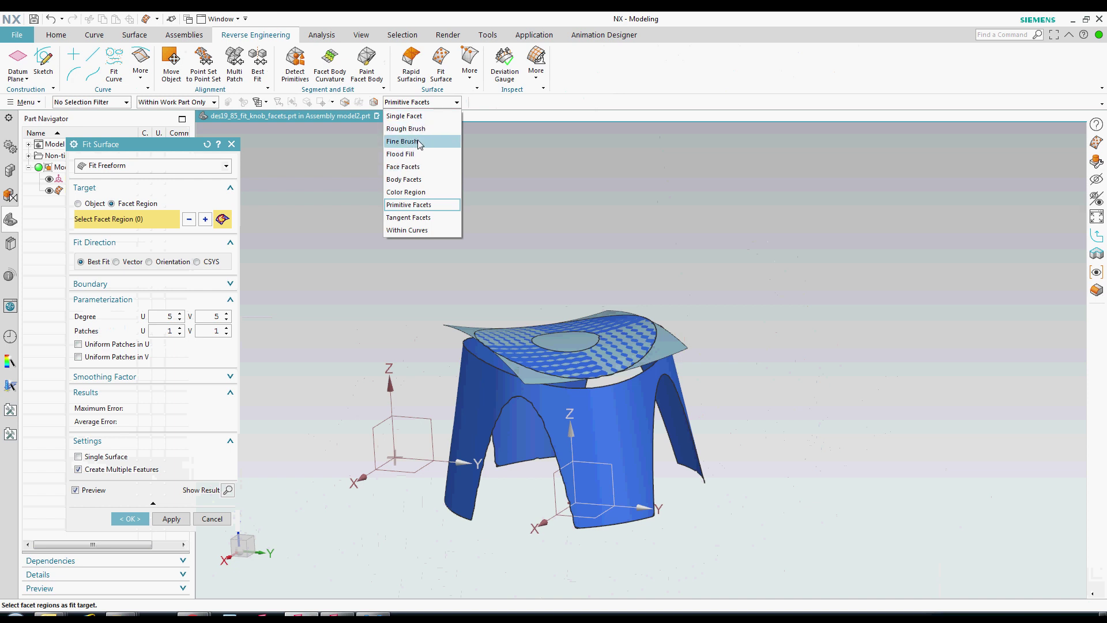
Step: Fine Brush paint facet patches on the front and adjacent side faces of the knob
left_click(413, 143)
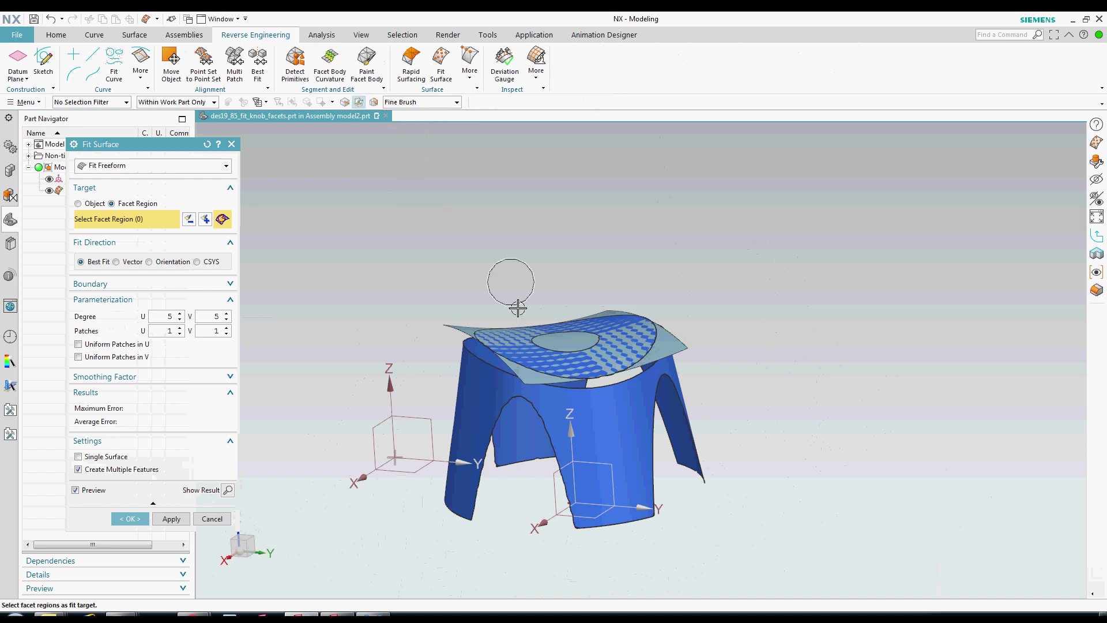
mouse_move(601, 436)
left_mouse_down()
mouse_move(592, 459)
mouse_move(578, 437)
mouse_move(590, 423)
left_mouse_up()
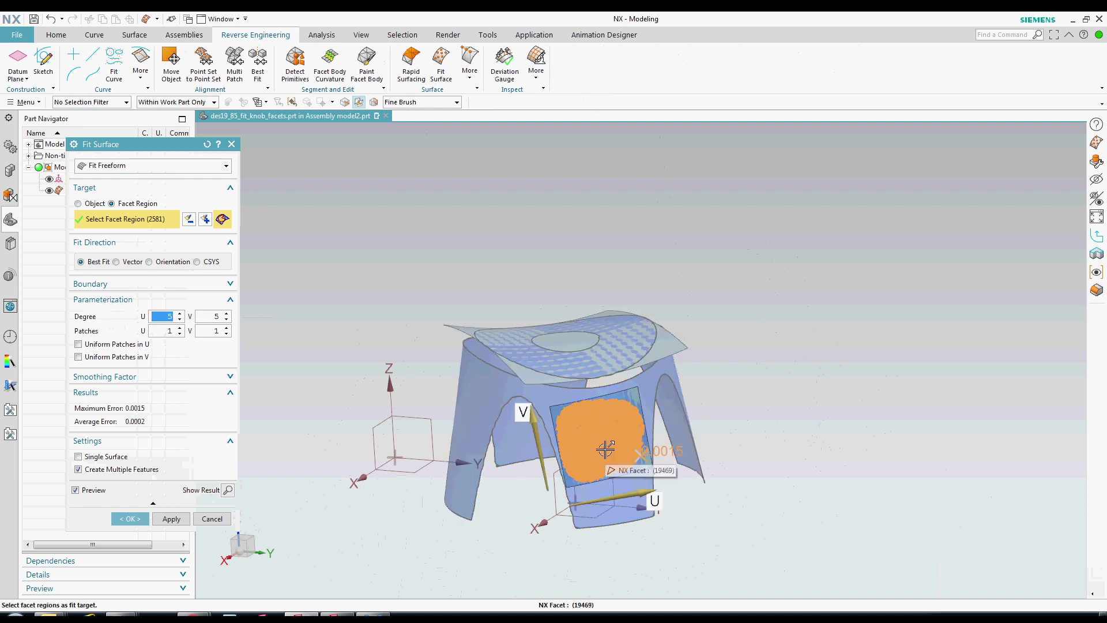
middle_click_drag(486, 427, 545, 416)
left_click(556, 417)
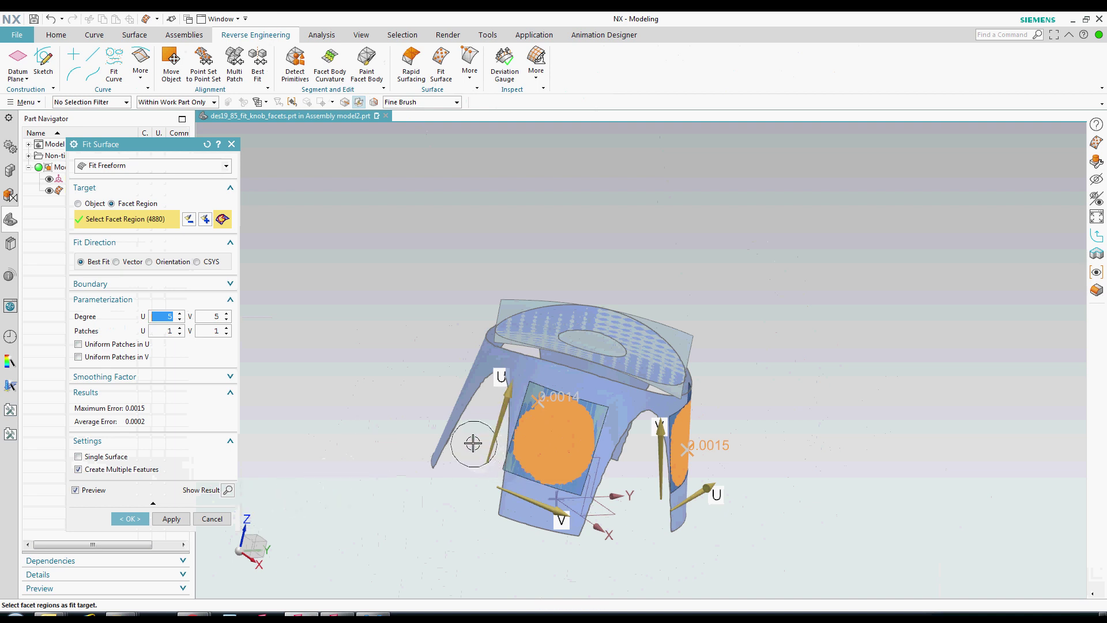
mouse_move(440, 299)
middle_mouse_down()
mouse_move(425, 279)
mouse_move(351, 290)
middle_mouse_up()
Step: Paint the right and remaining side faces, then close the freeform fit without adding it
mouse_move(582, 340)
left_mouse_down()
mouse_move(612, 323)
mouse_move(659, 353)
mouse_move(649, 362)
left_mouse_up()
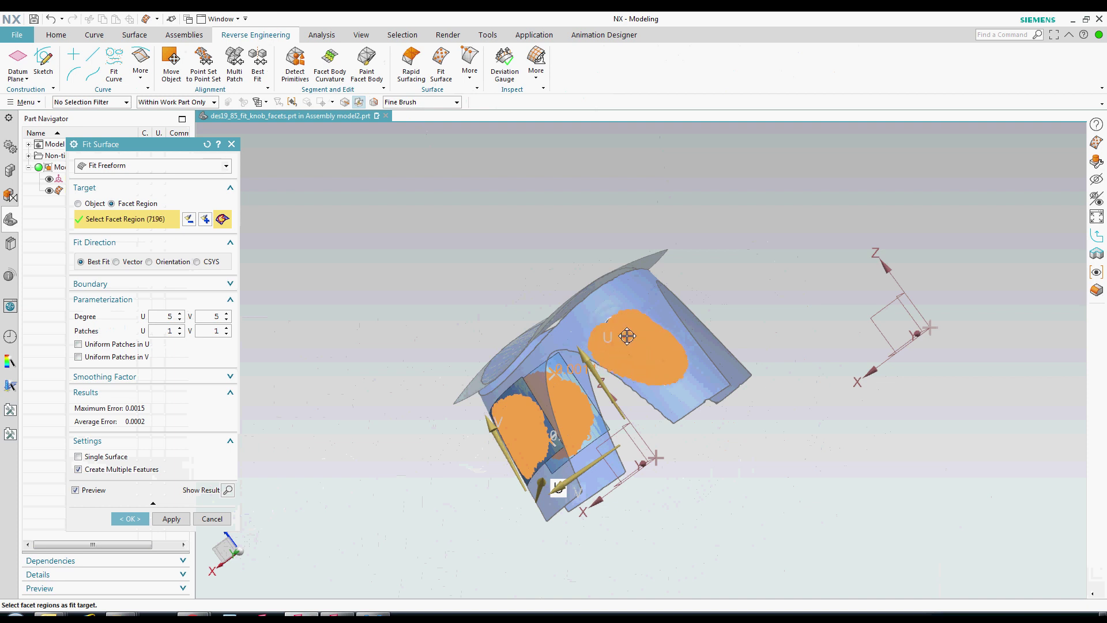
mouse_move(714, 309)
middle_mouse_down()
mouse_move(627, 355)
mouse_move(637, 371)
middle_mouse_up()
mouse_move(637, 371)
left_mouse_down()
mouse_move(632, 383)
mouse_move(661, 388)
left_mouse_up()
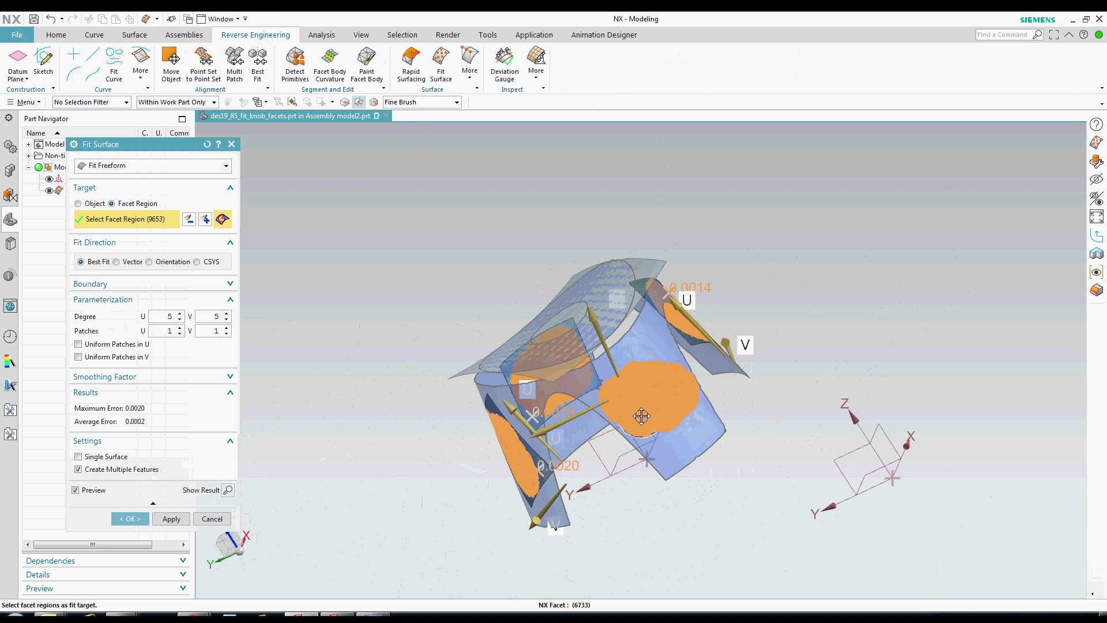
left_click(640, 416)
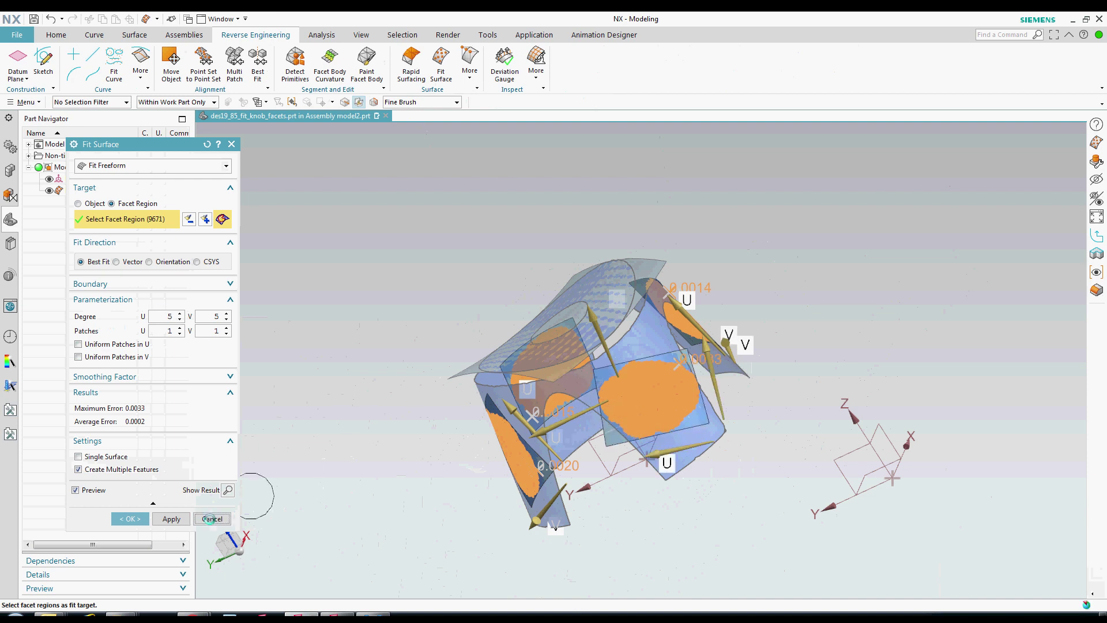
left_click(449, 36)
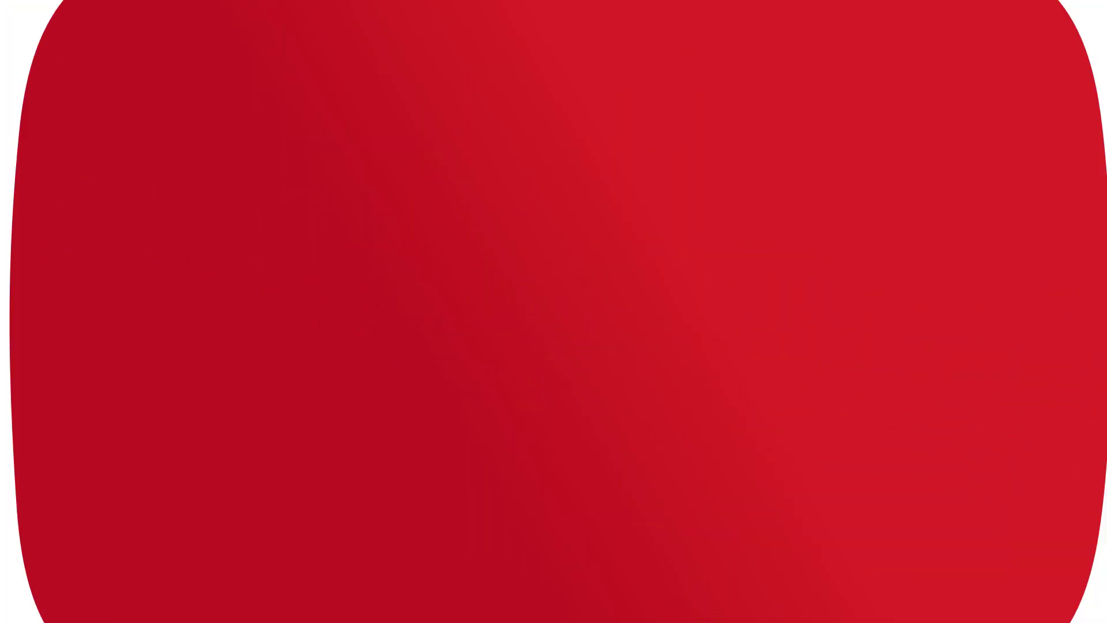